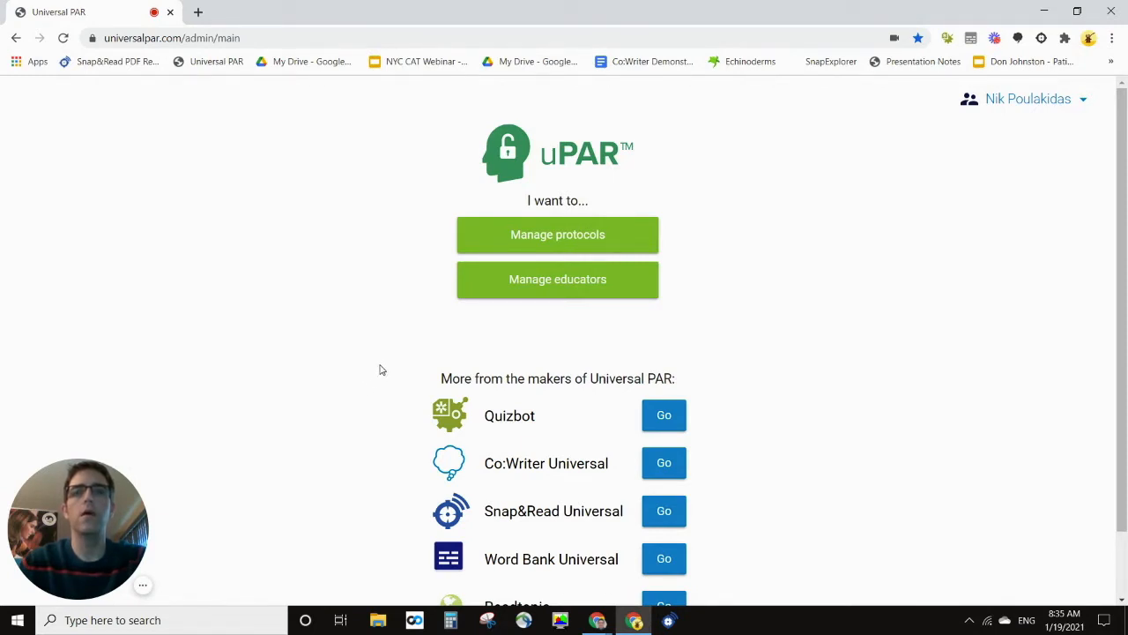
Step: Go to Manage protocols from the uPAR admin home page
click(495, 237)
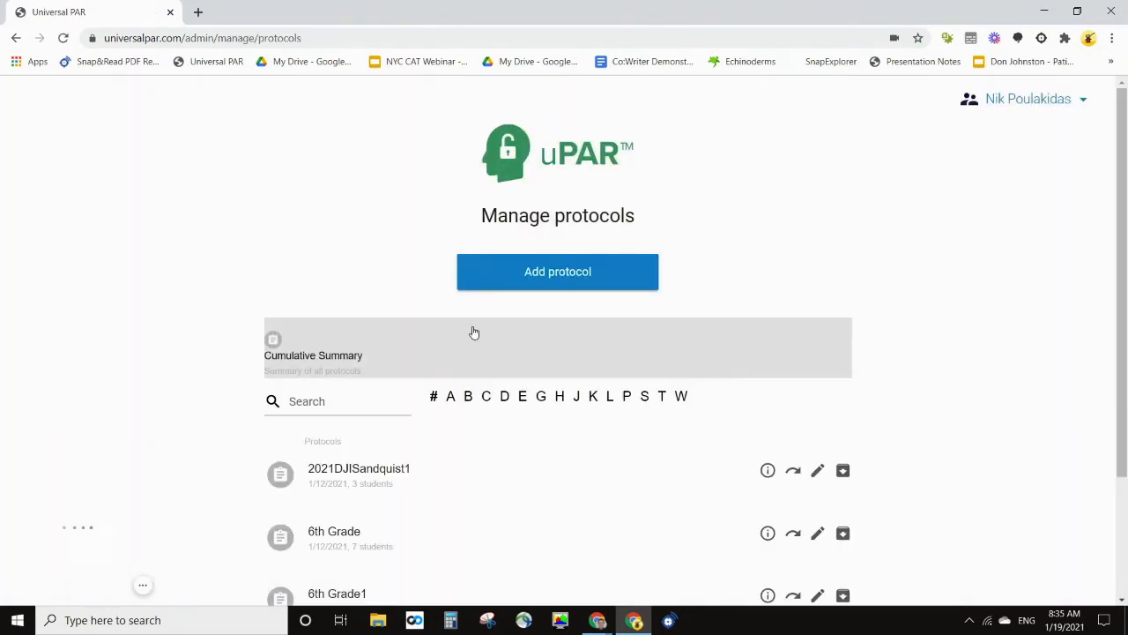
Step: Start adding a new protocol from the Manage protocols page
click(540, 282)
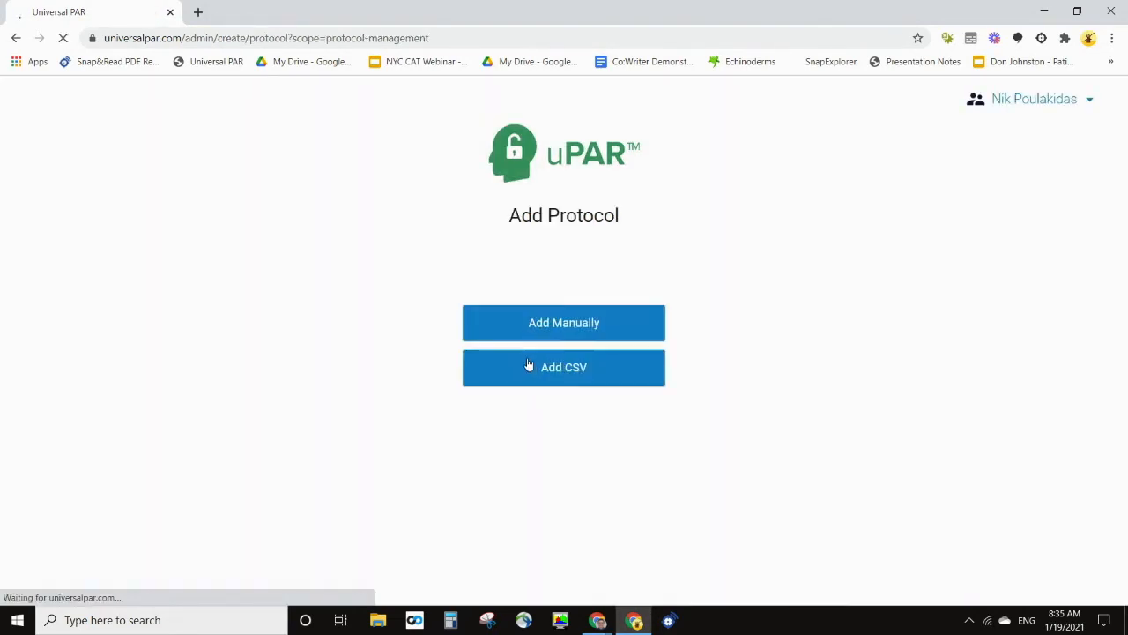
Step: Choose manual entry and name the protocol 'Demonstration Protocol'
click(578, 325)
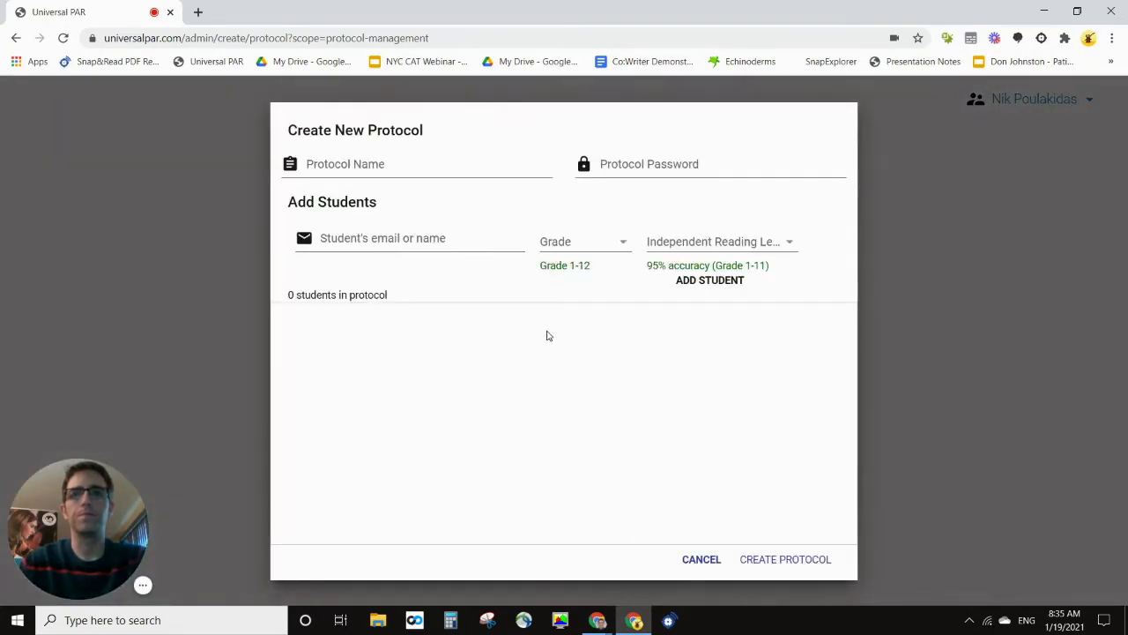
click(352, 165)
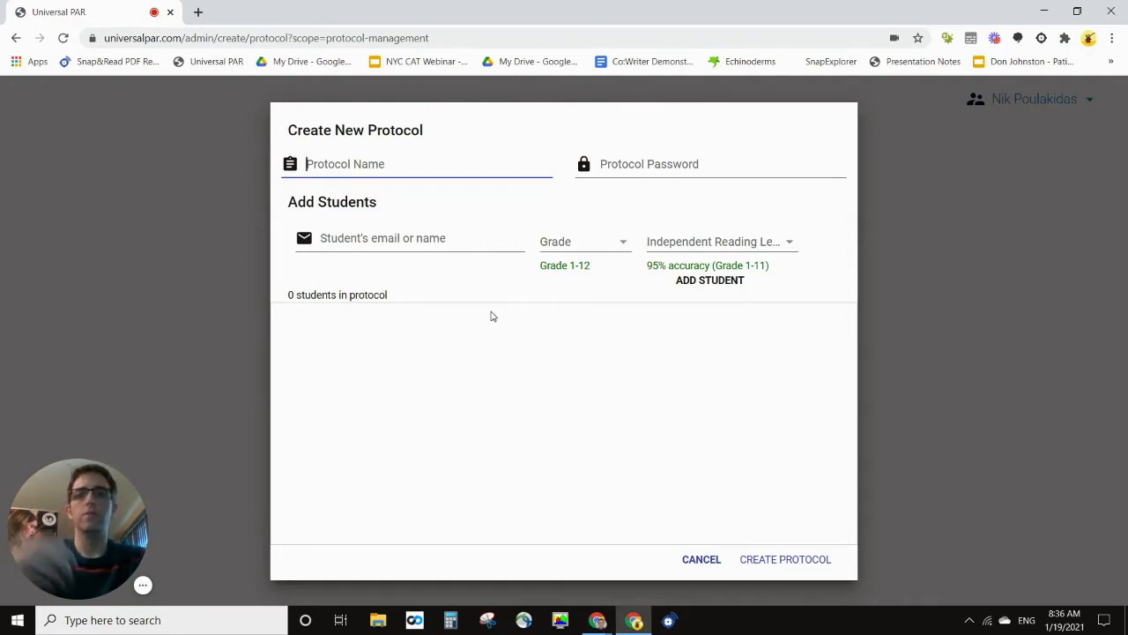
text(Demonstr)
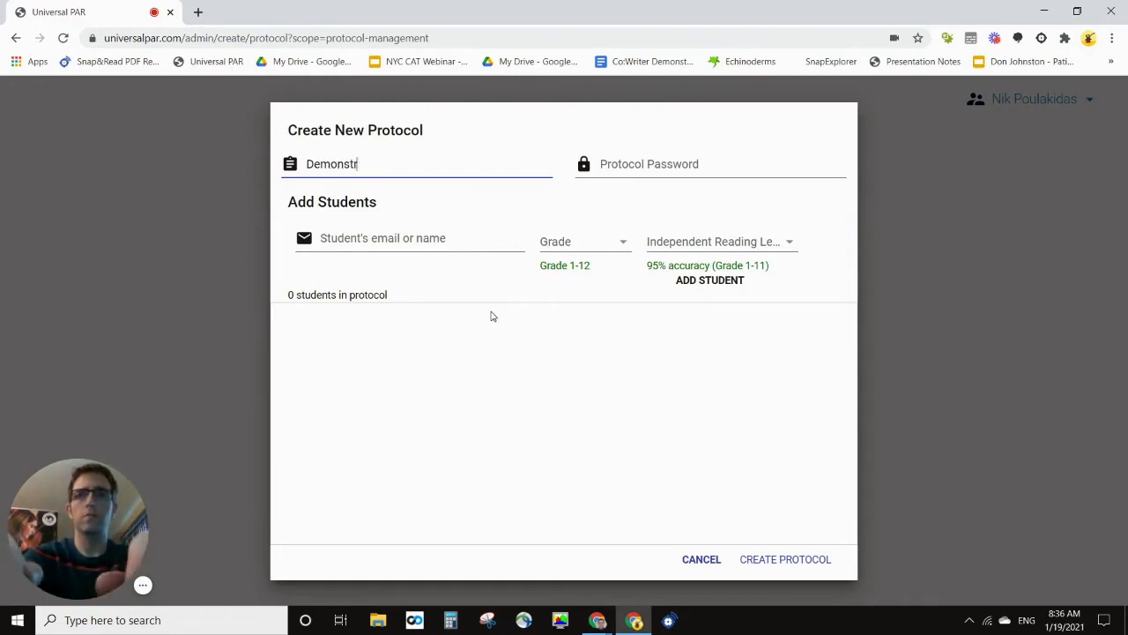
text(ation Protocol)
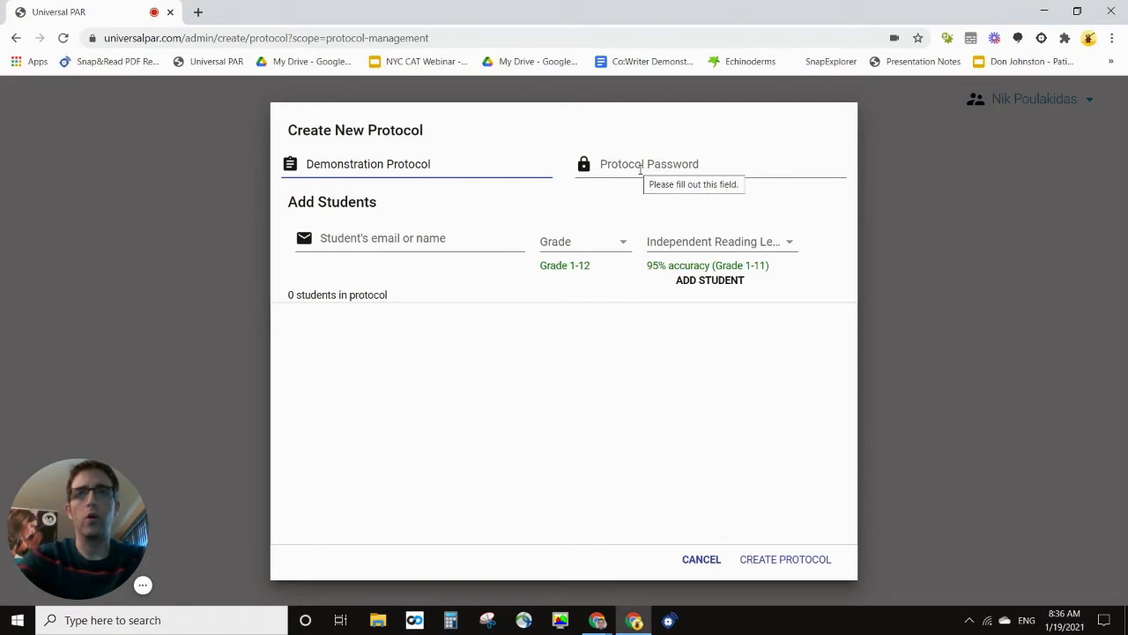
Step: Set the protocol password and begin typing the first student's e-mail
click(641, 169)
text(123456)
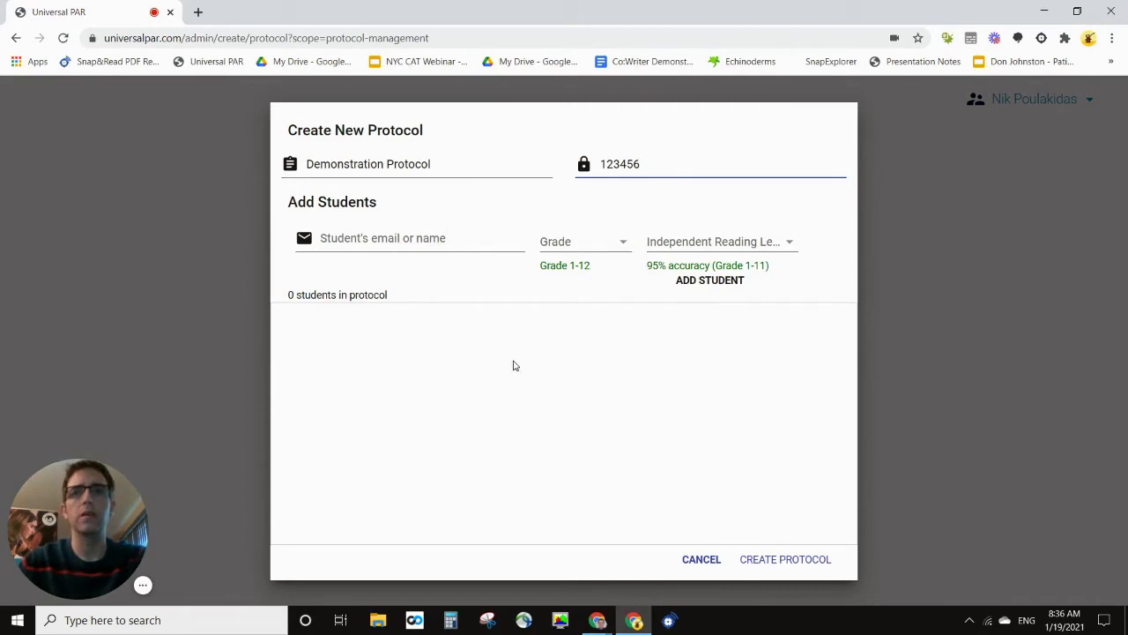
click(377, 246)
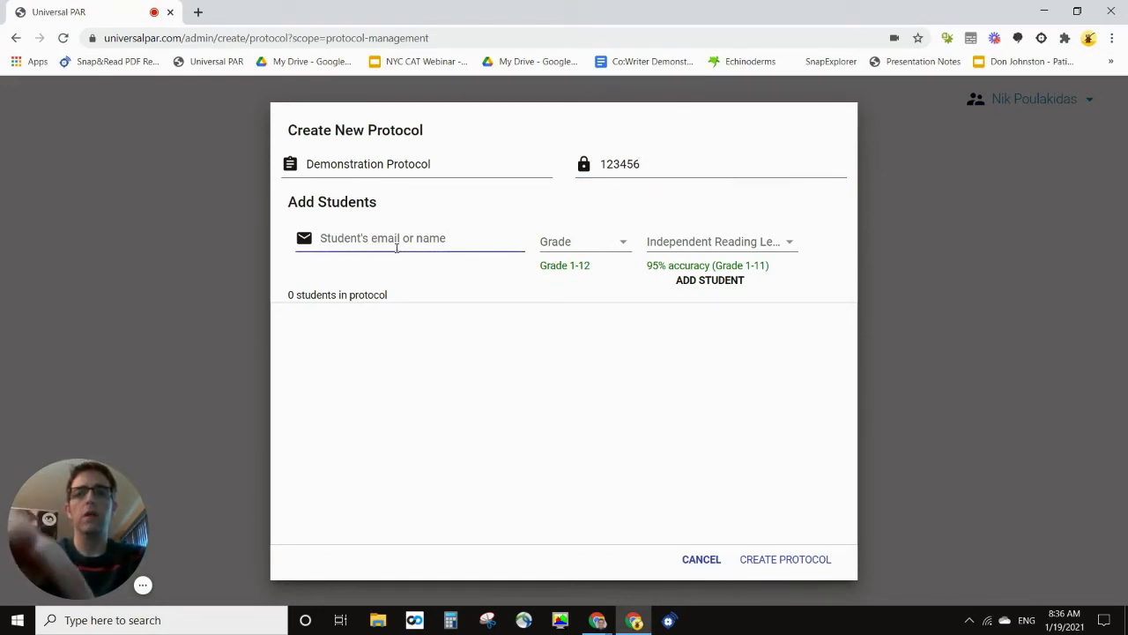
text(npou)
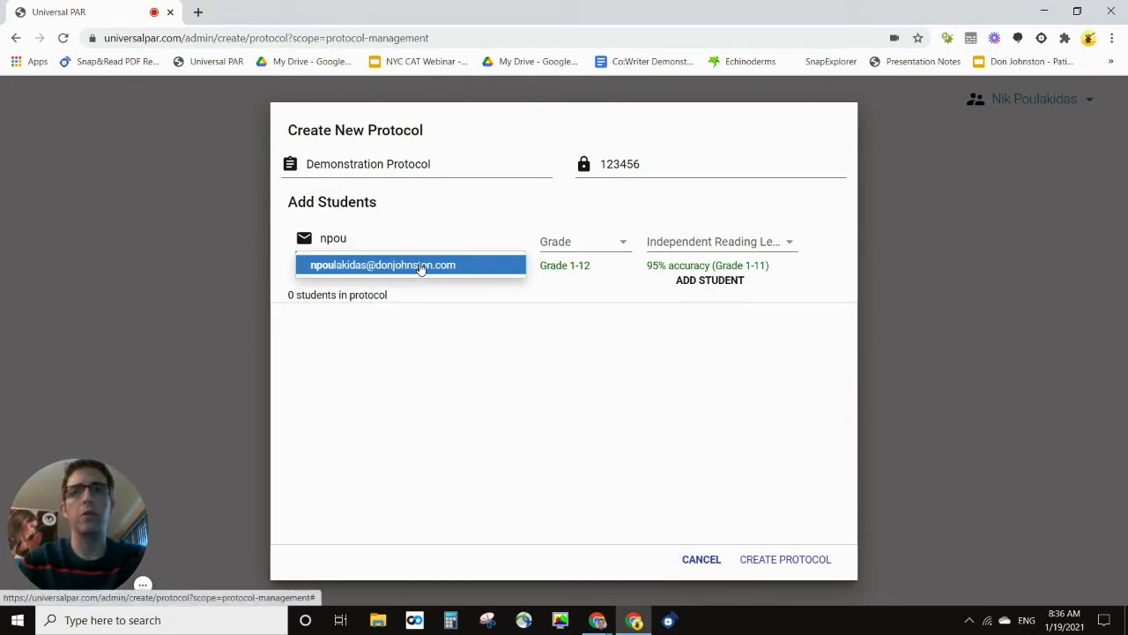
Step: Add the suggested student with grade 6 and independent reading level 3
click(370, 266)
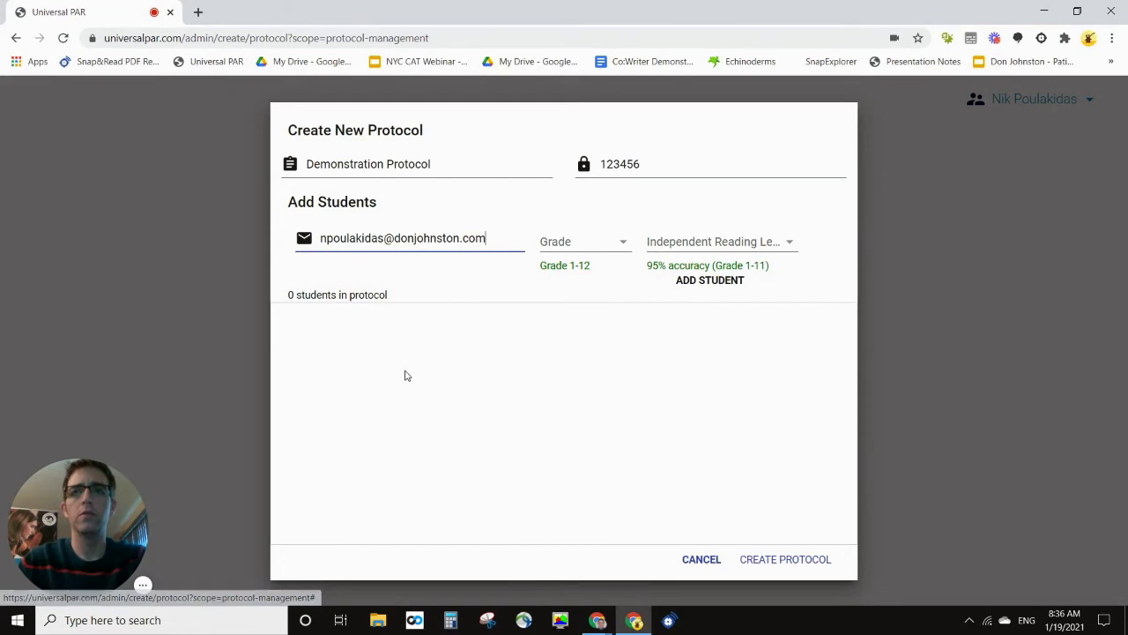
click(597, 241)
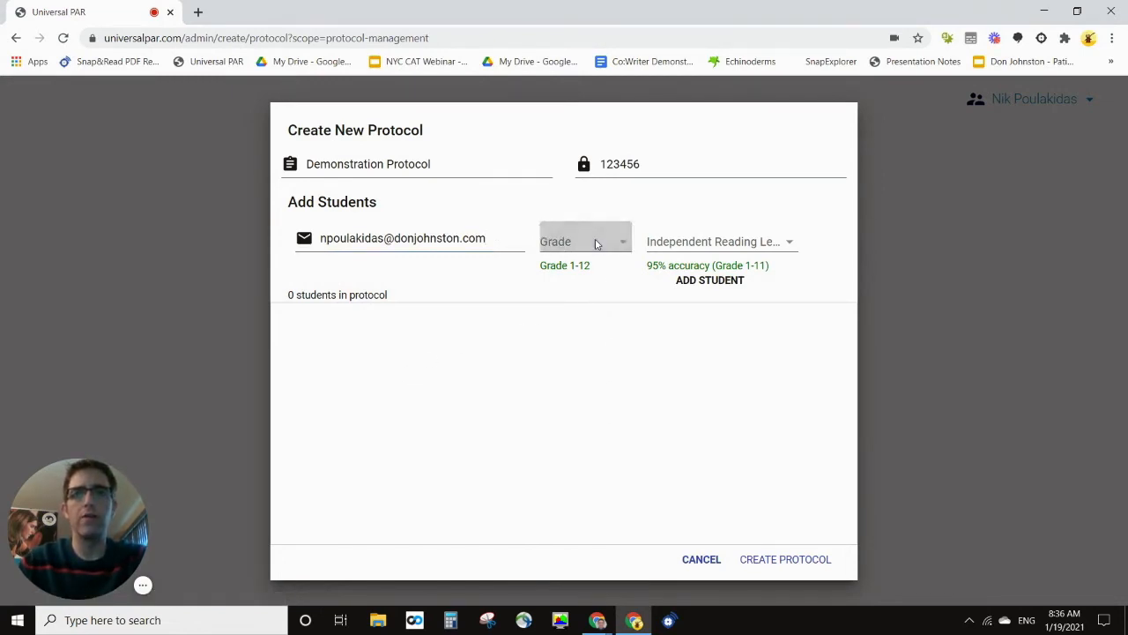
click(609, 420)
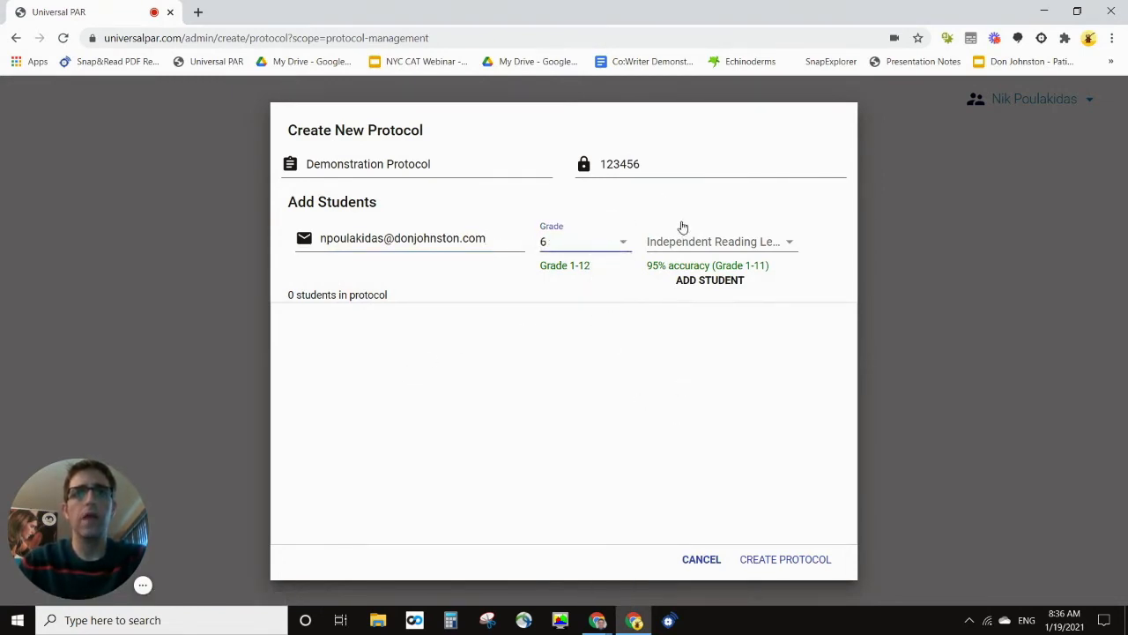
click(701, 251)
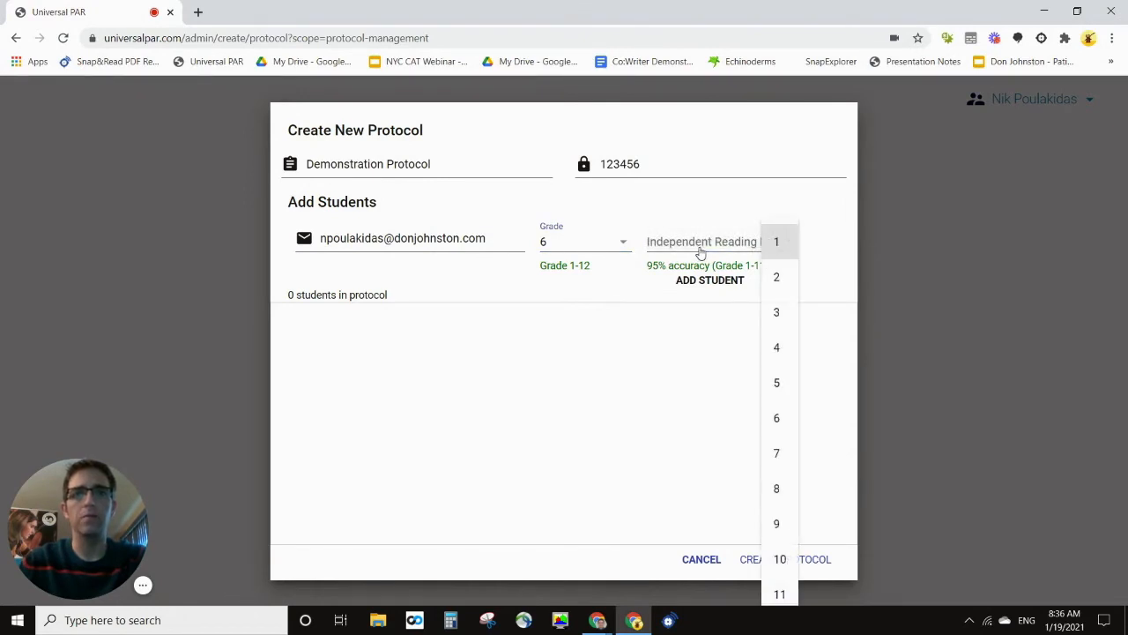
click(777, 314)
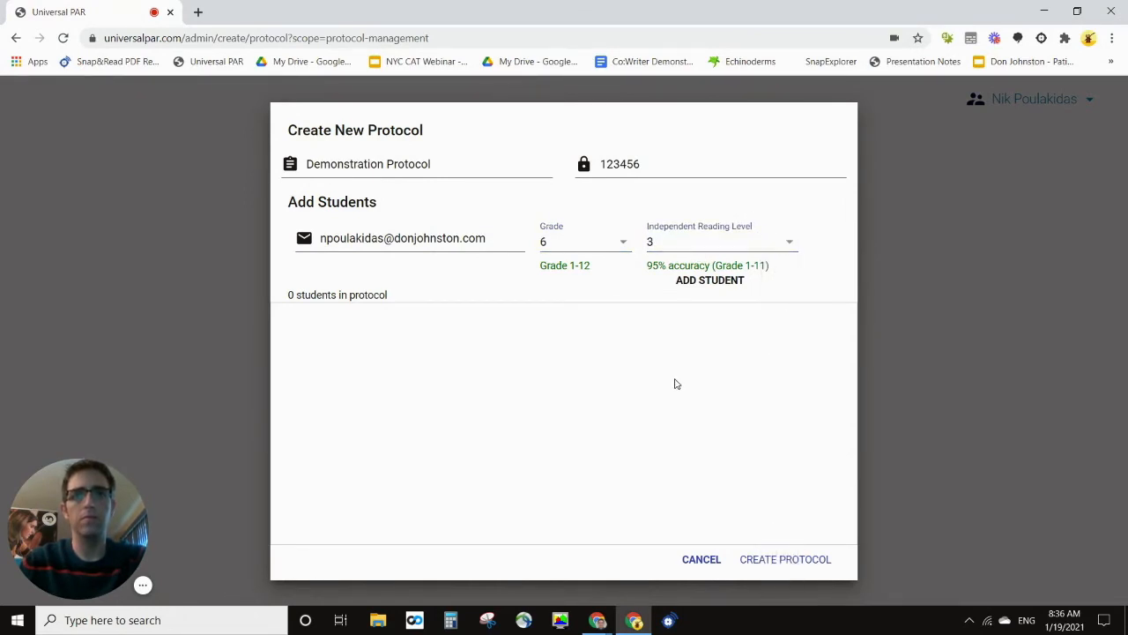
click(700, 289)
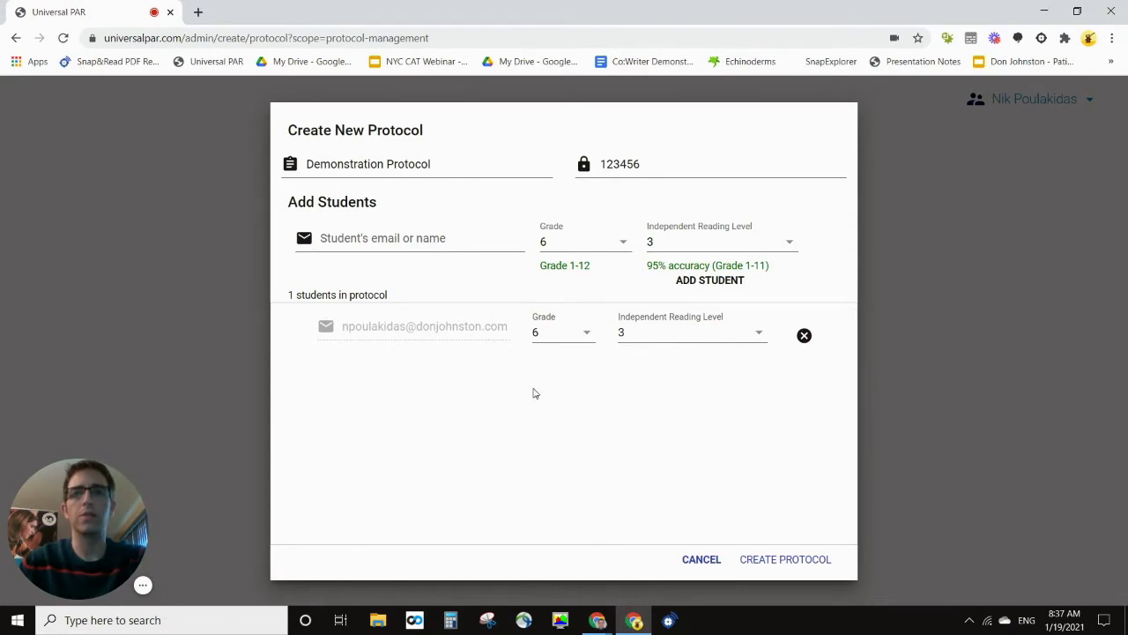
click(389, 237)
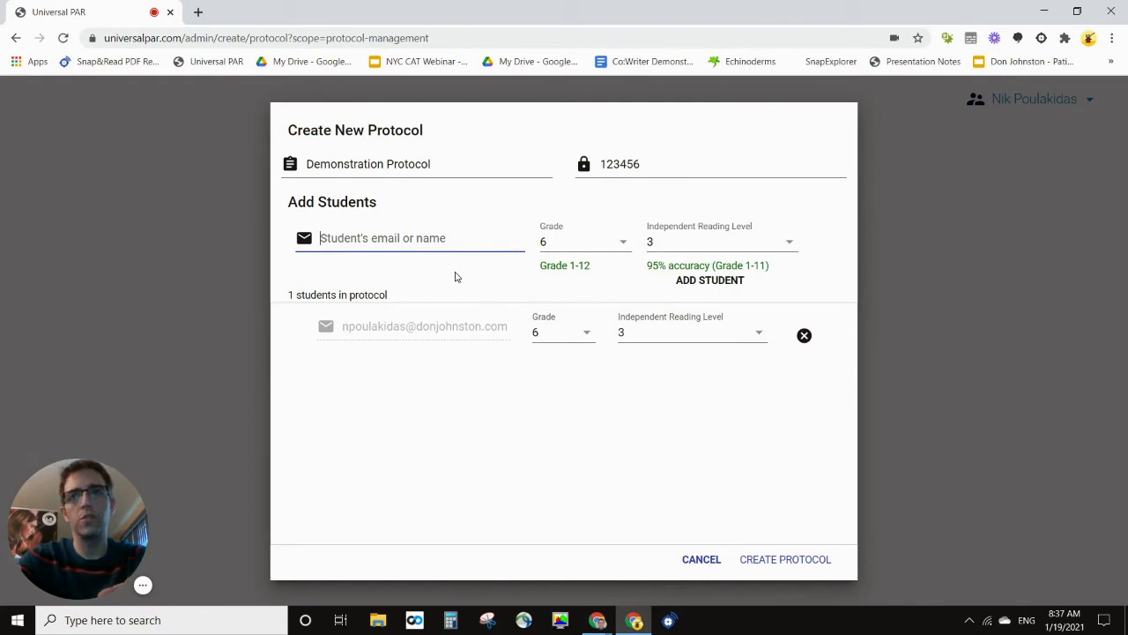
Step: Enter the second student's name, set grade 7 and independent reading level 4, and add them
text(S)
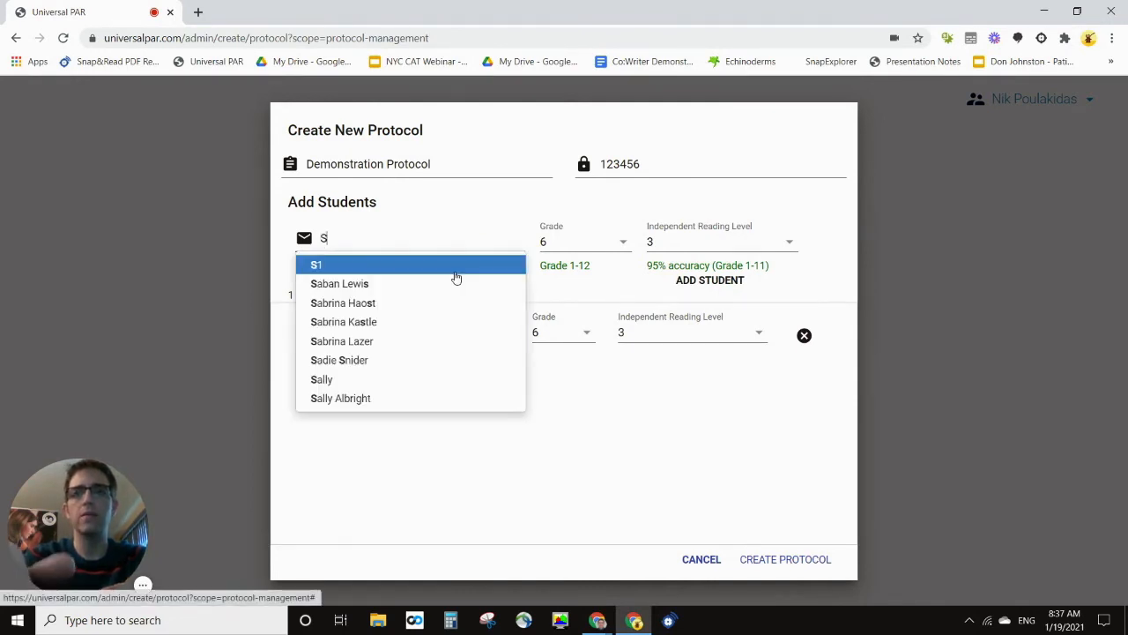
text(teve )
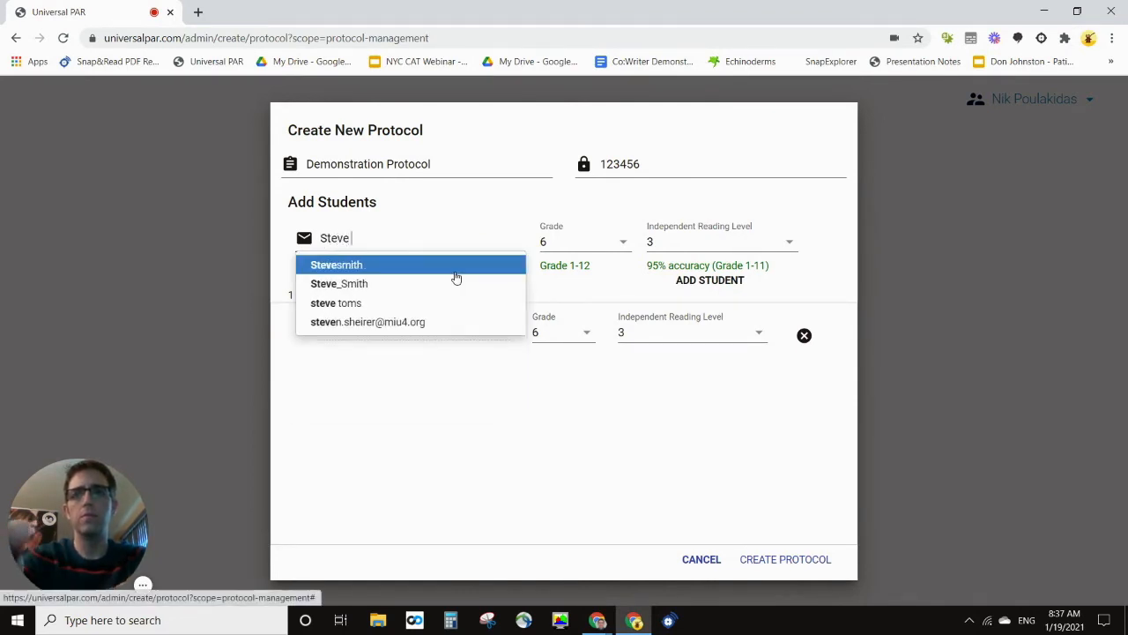
text(Jobs)
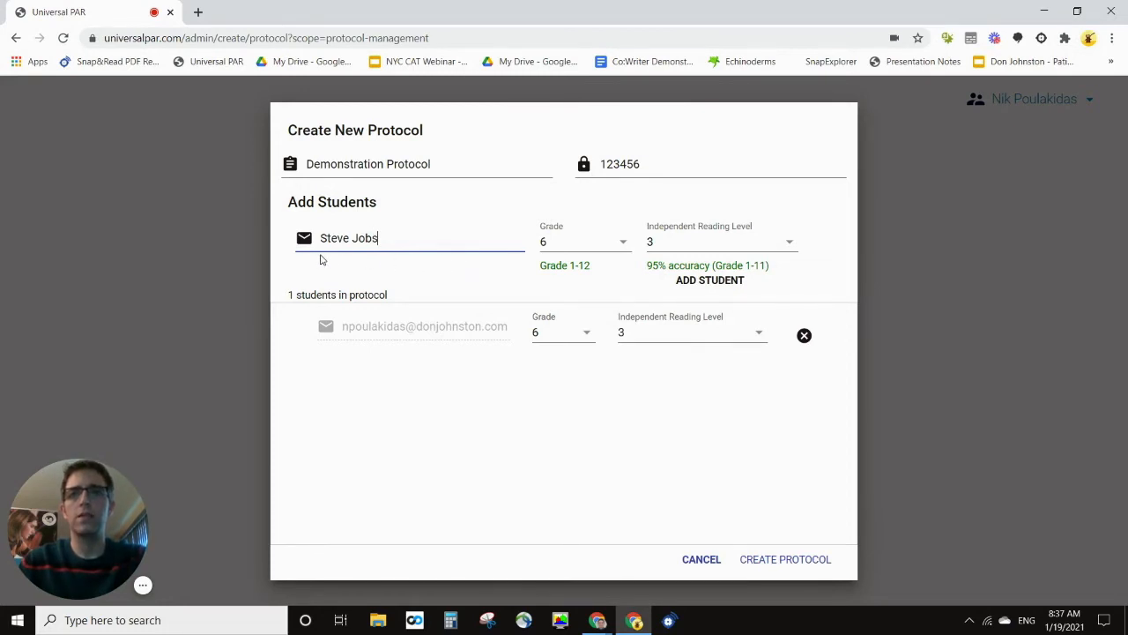
drag(384, 234, 319, 238)
click(361, 275)
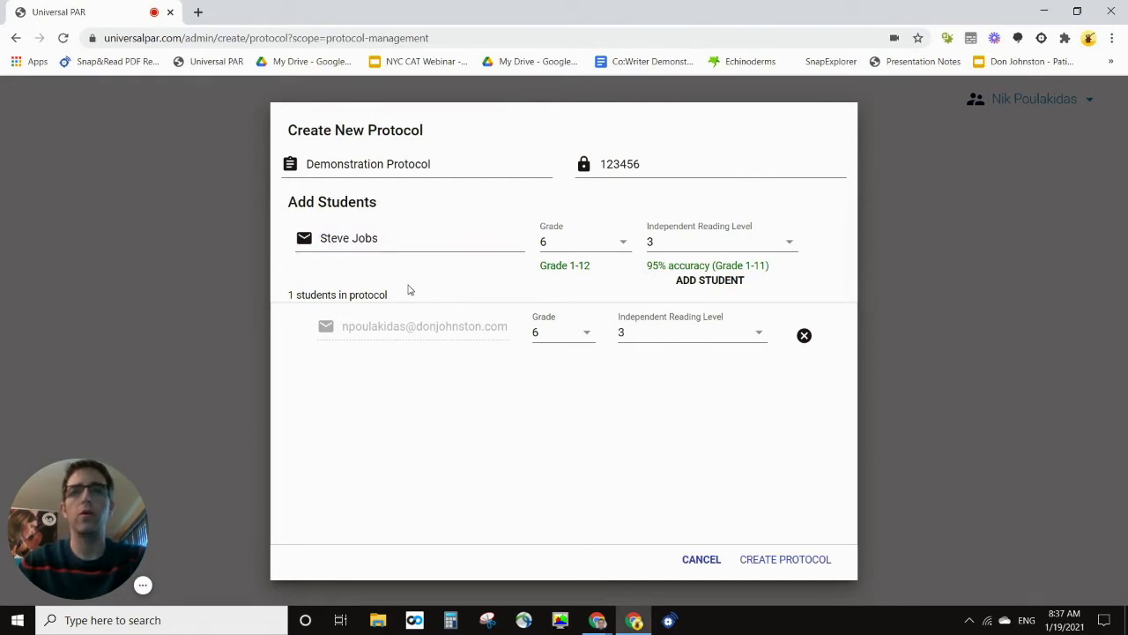
click(620, 244)
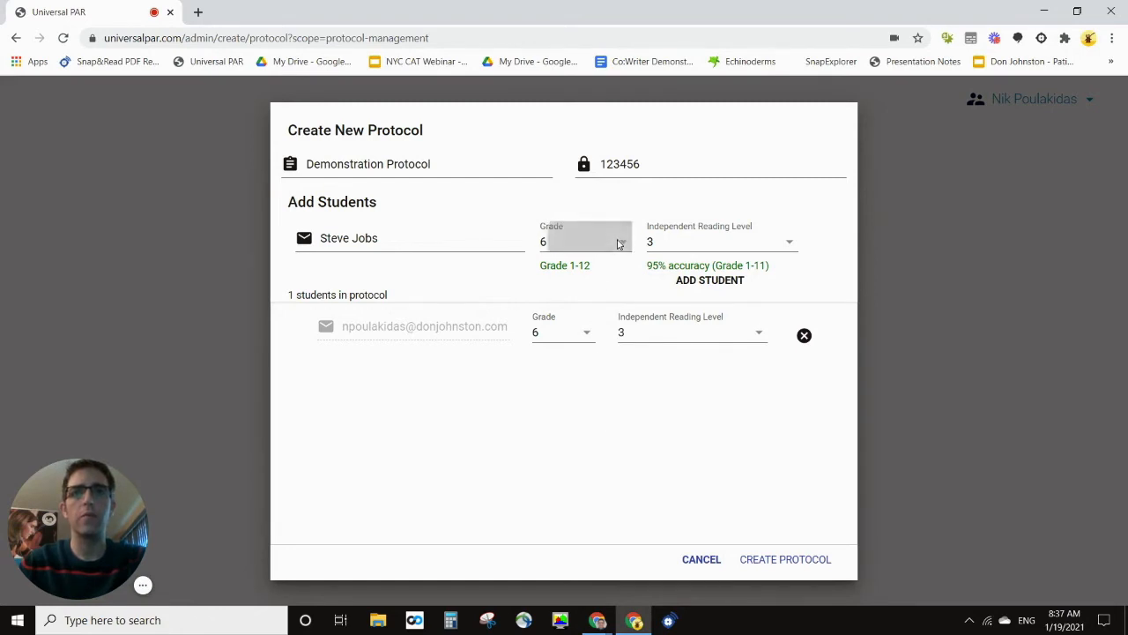
click(606, 435)
click(784, 241)
click(776, 348)
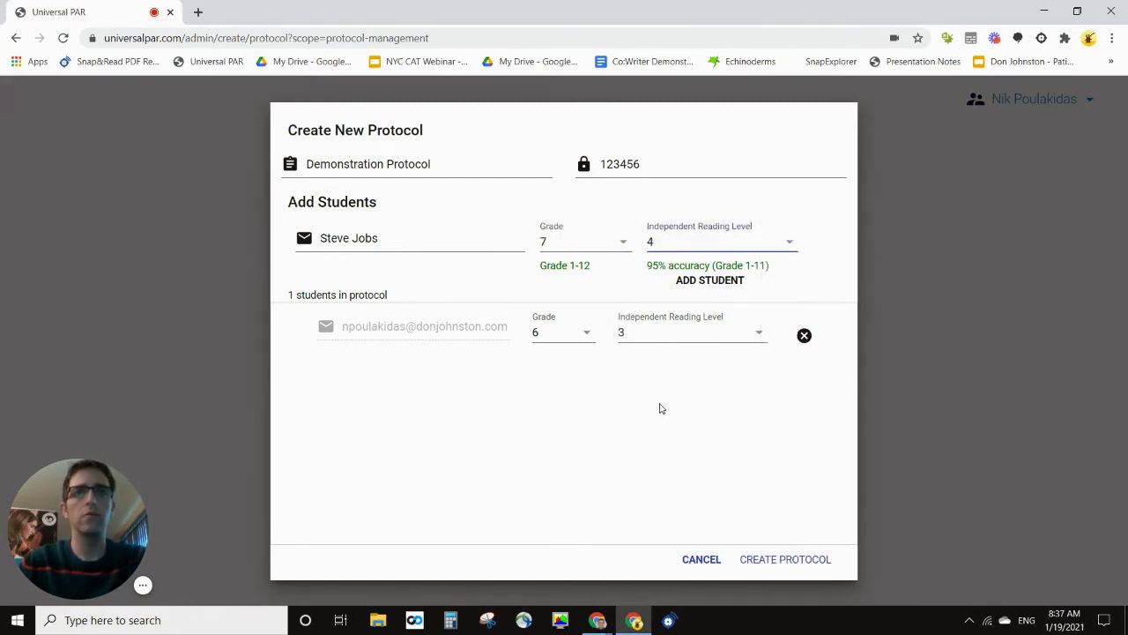
click(700, 285)
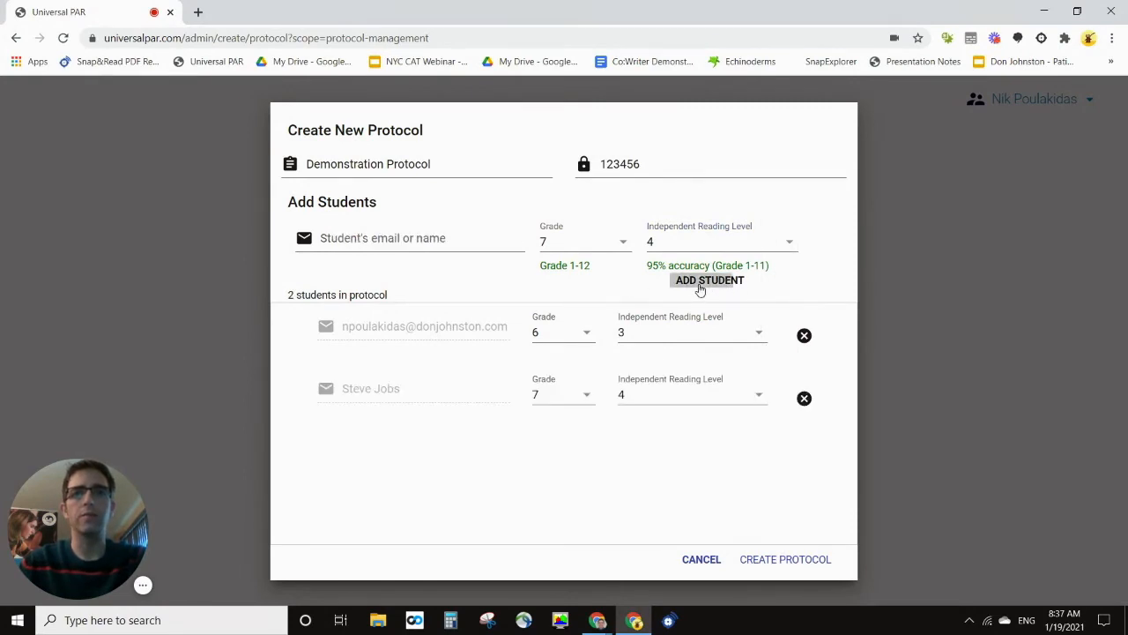
Step: Create the protocol and close the student sign-in directions dialog
click(771, 560)
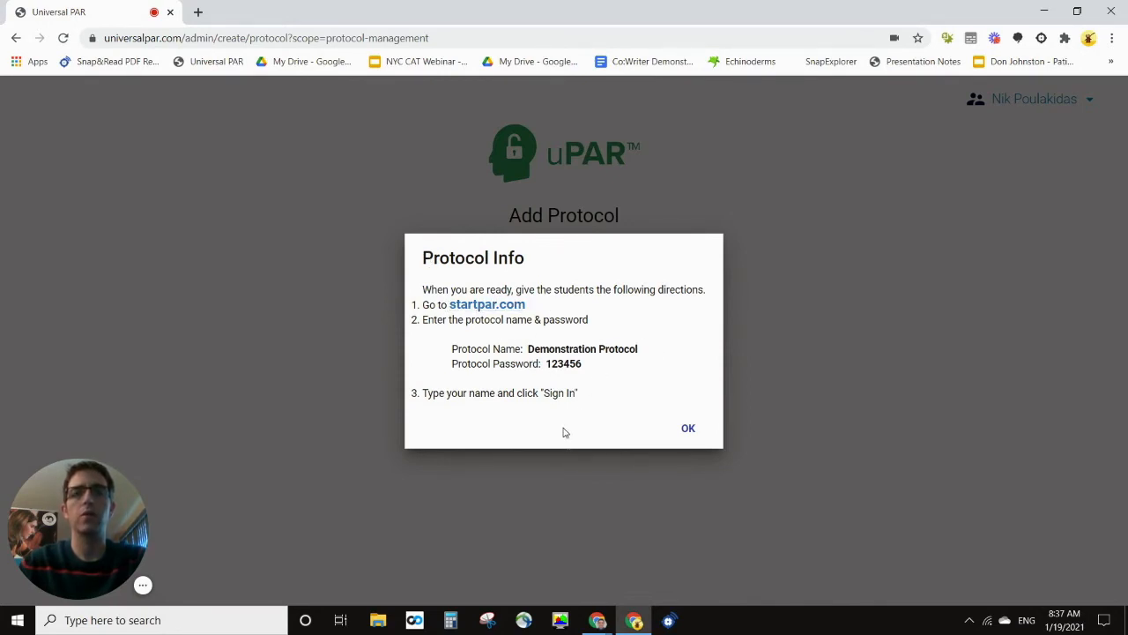
click(691, 429)
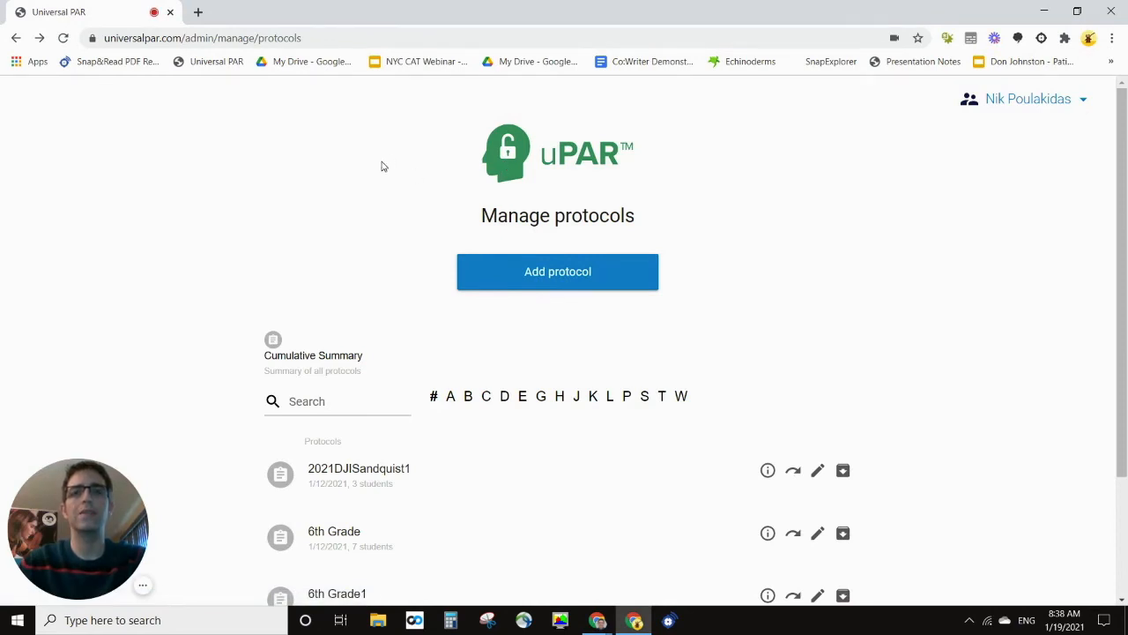
Step: Filter the protocol list by the letters B, C, then D
scroll(383, 167, down, 2)
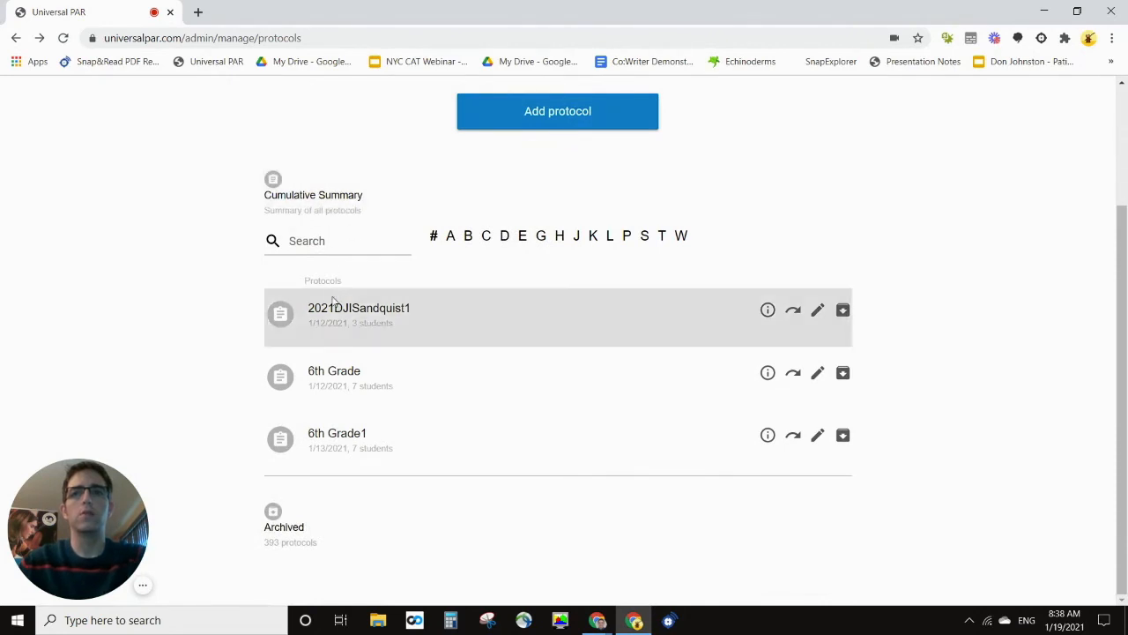
scroll(531, 238, up, 2)
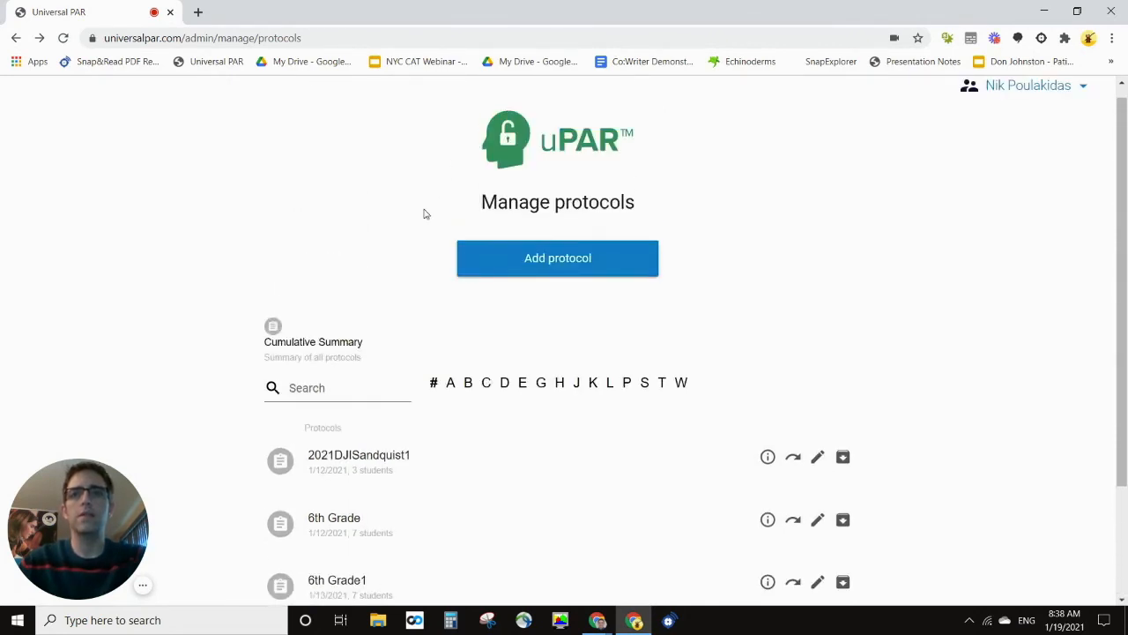
scroll(401, 291, down, 1)
scroll(391, 395, down, 1)
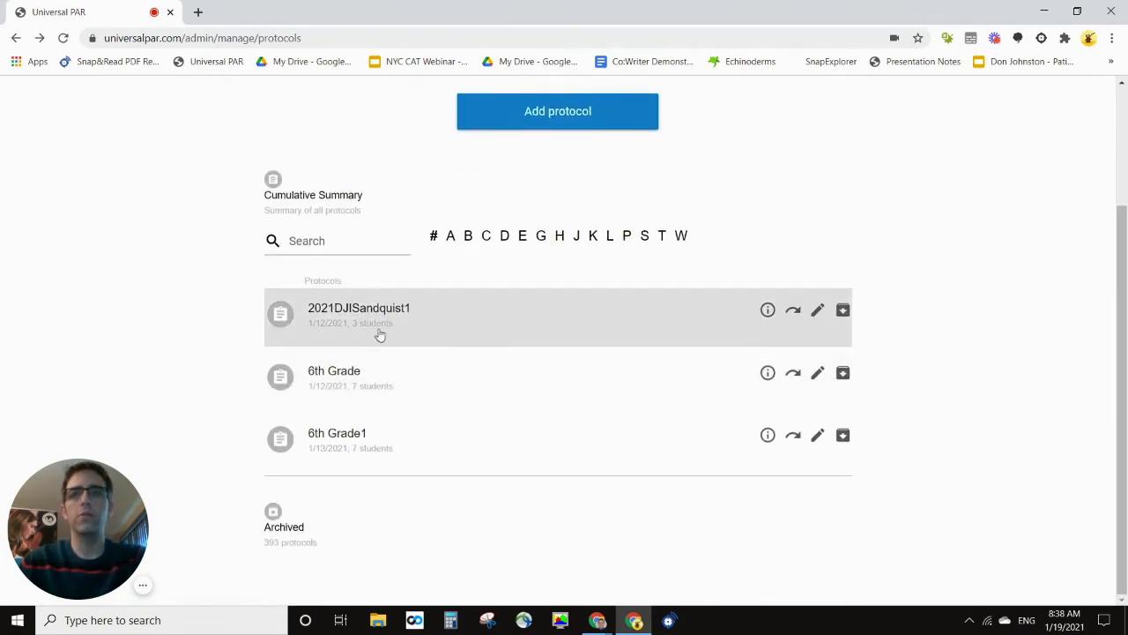
click(468, 239)
click(486, 363)
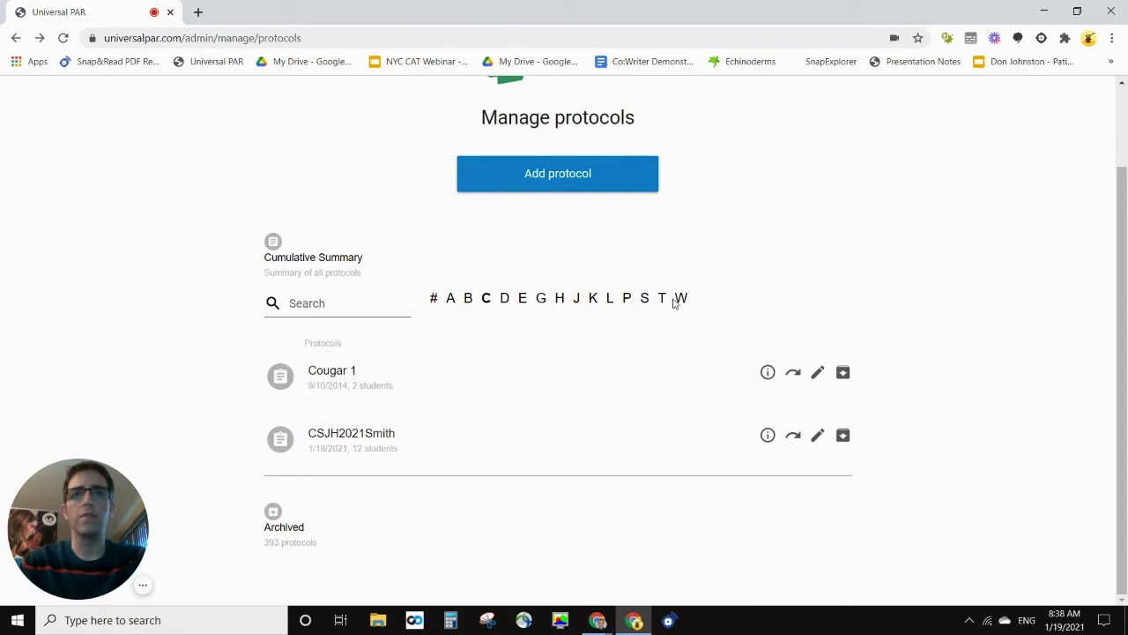
click(504, 298)
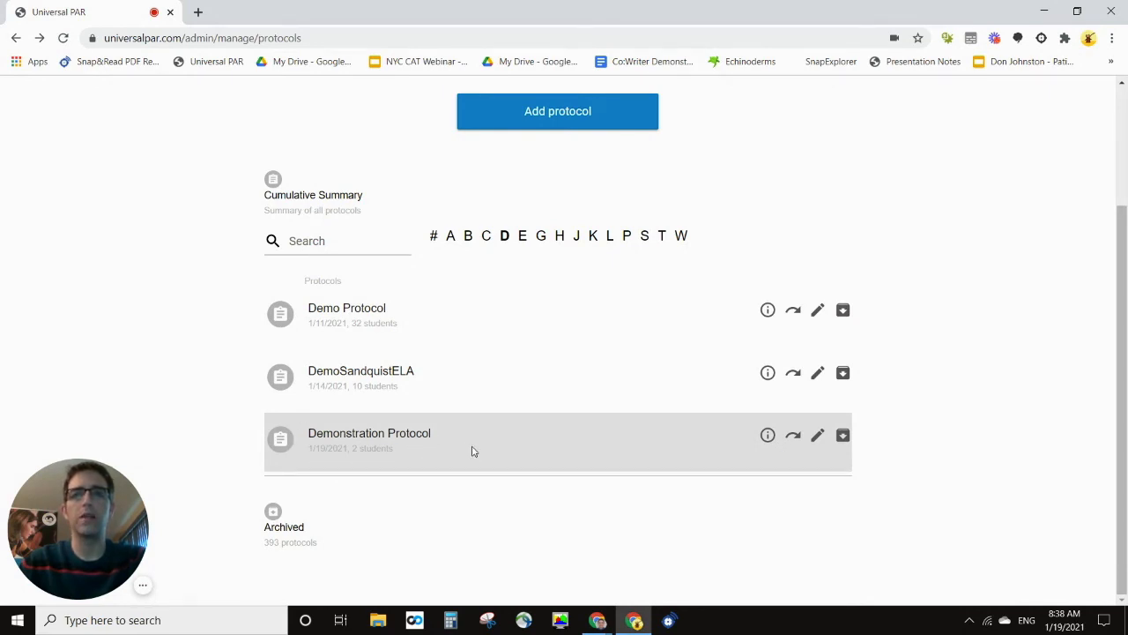
Step: Edit Demonstration Protocol and pick the new student's e-mail from the suggestions
click(816, 434)
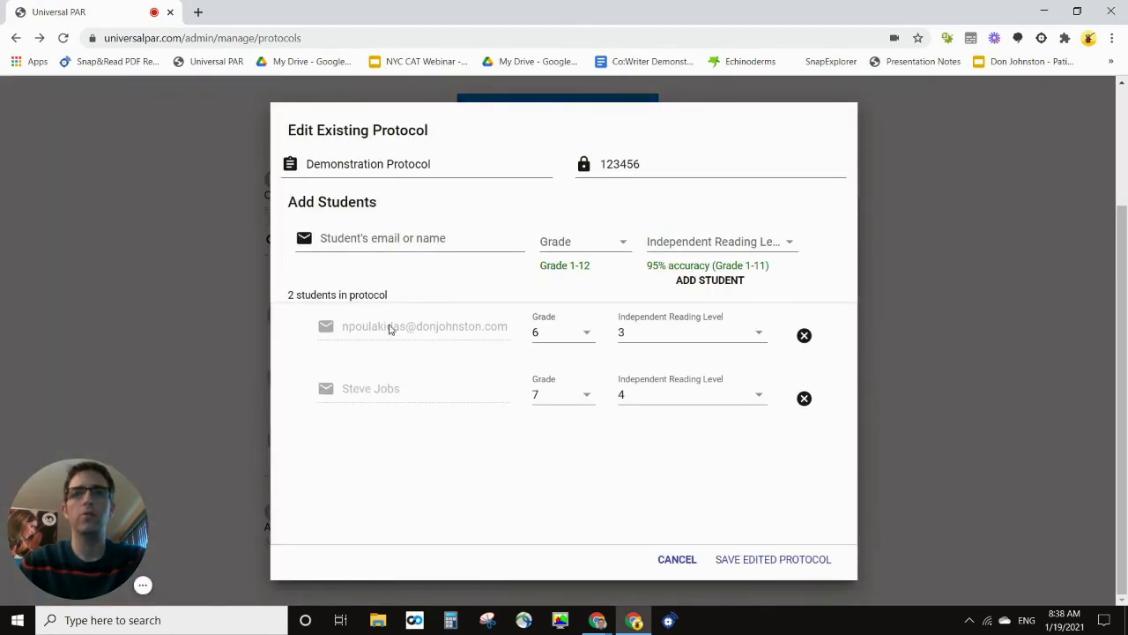
click(412, 245)
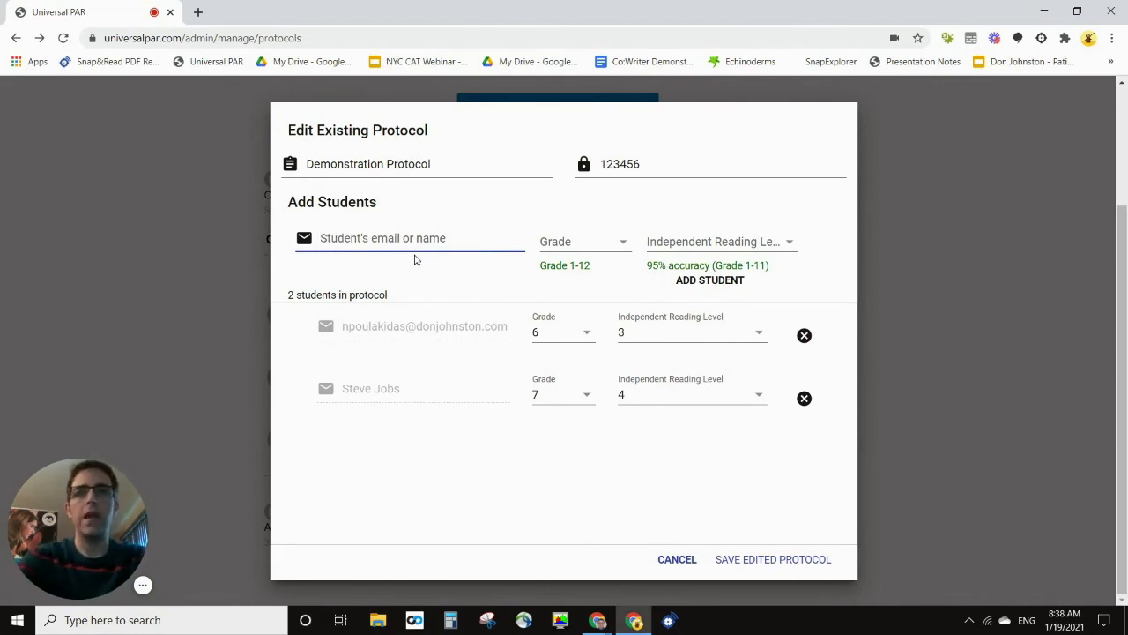
text(brown)
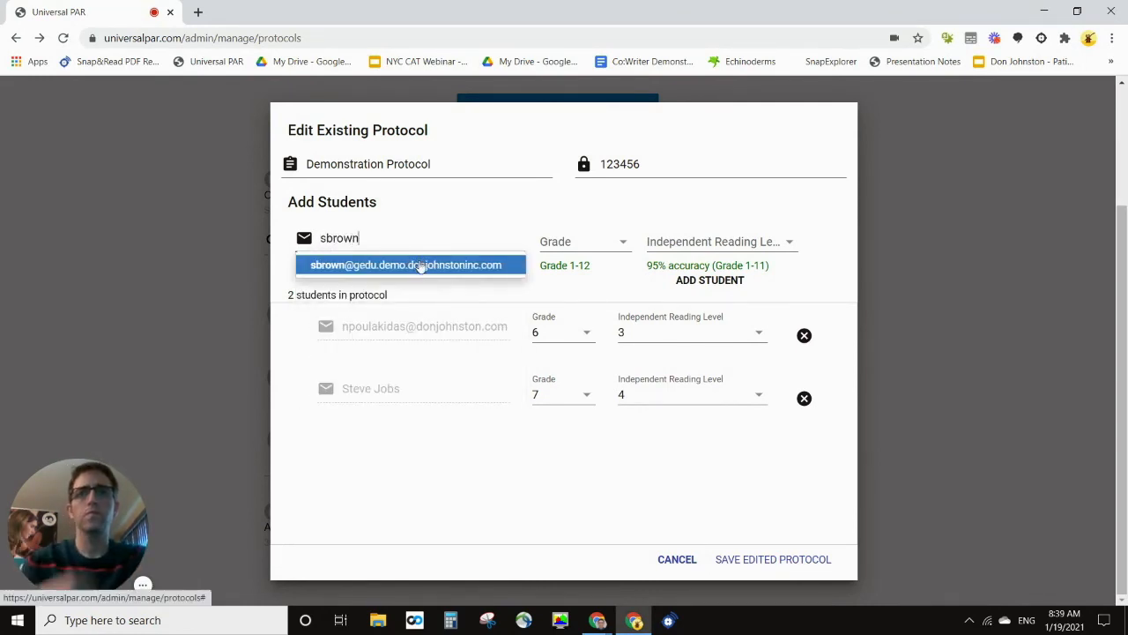
click(416, 265)
Step: Add the student at grade 6, reading level 3, and save the edited protocol
click(564, 244)
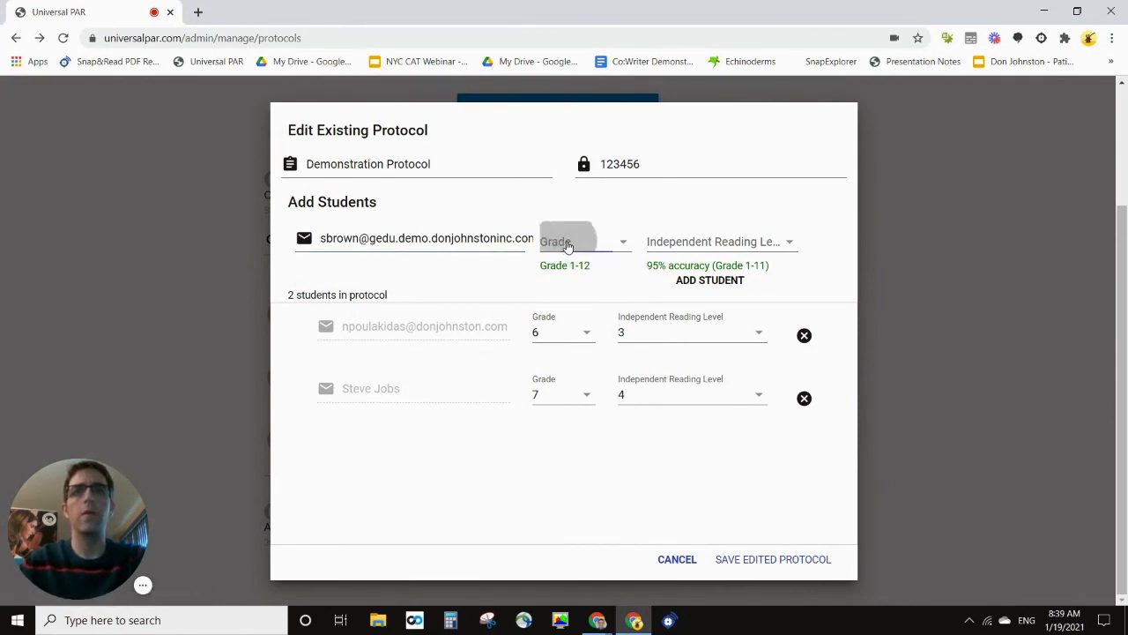
click(614, 415)
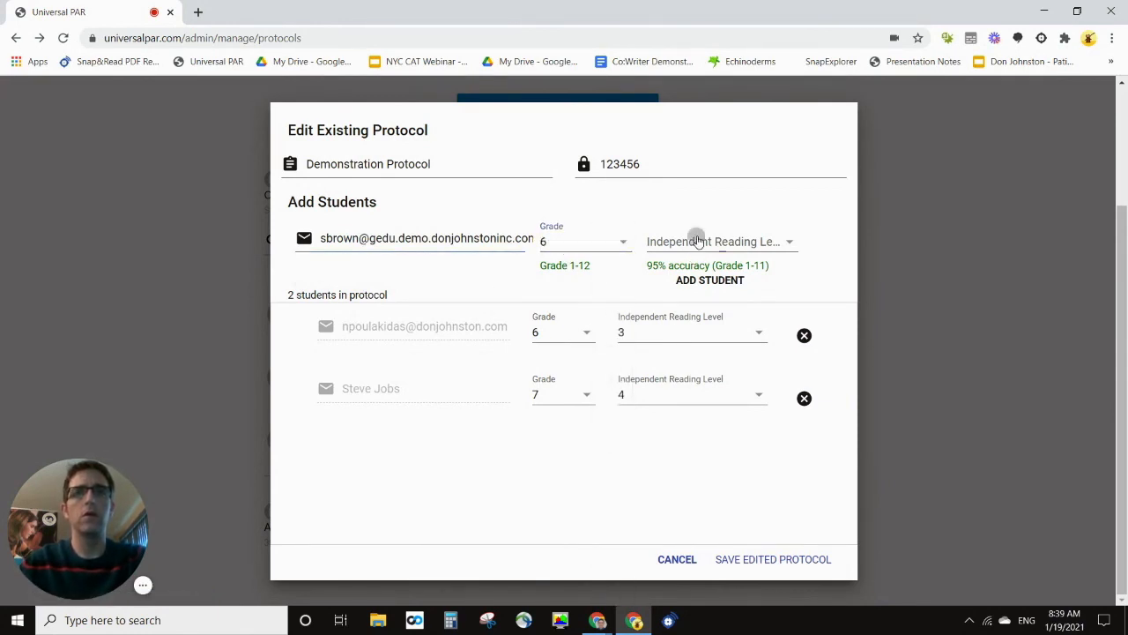
click(699, 242)
click(767, 323)
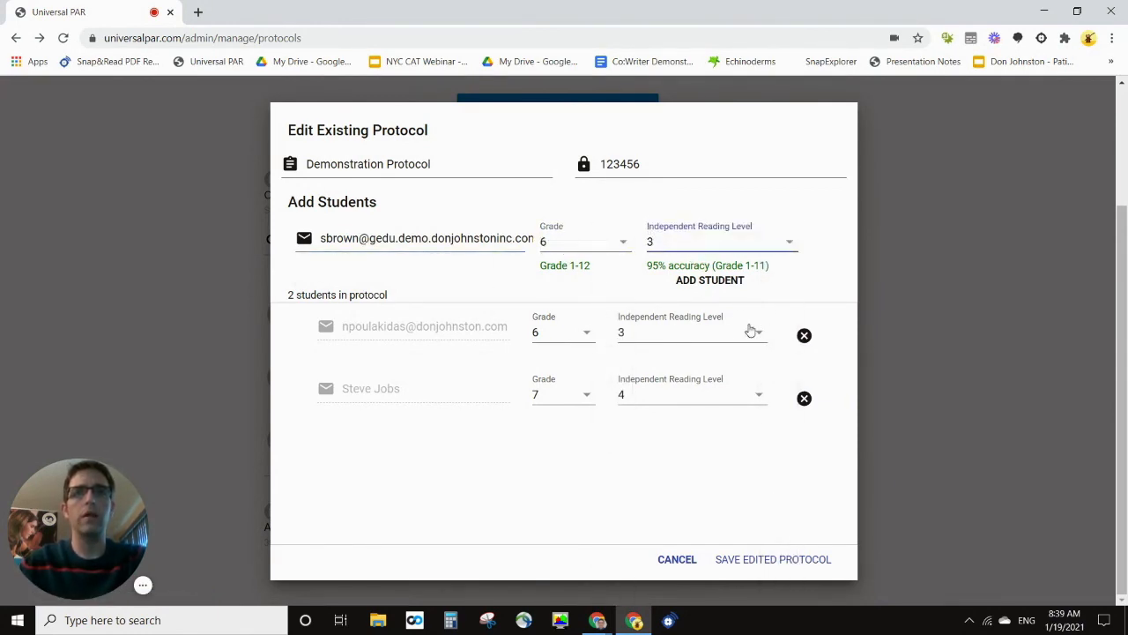
click(698, 281)
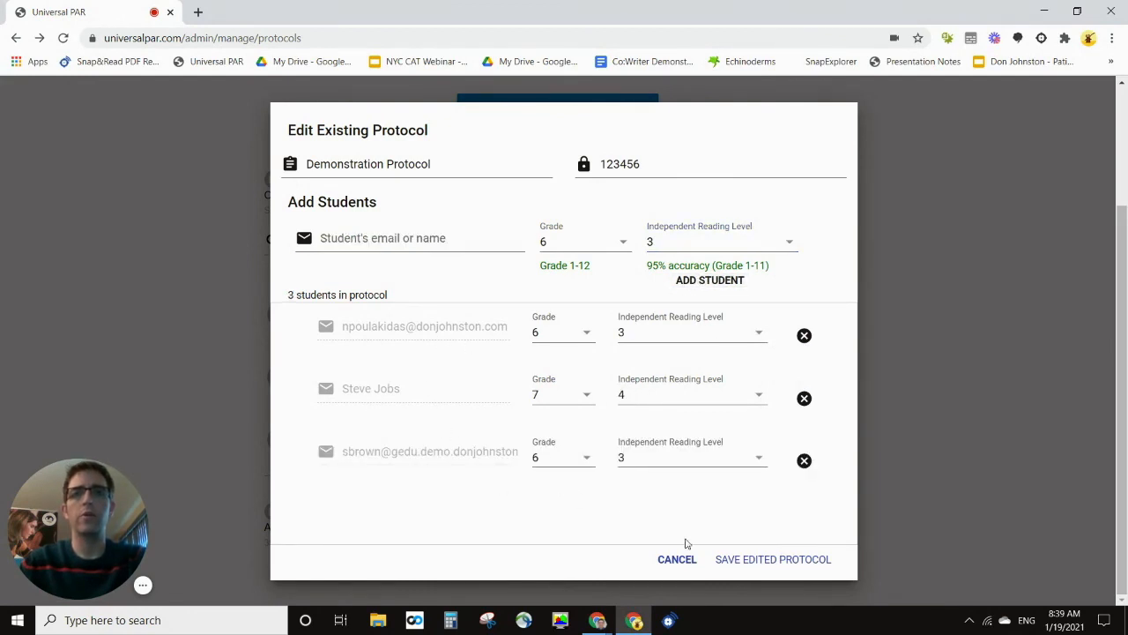
click(755, 560)
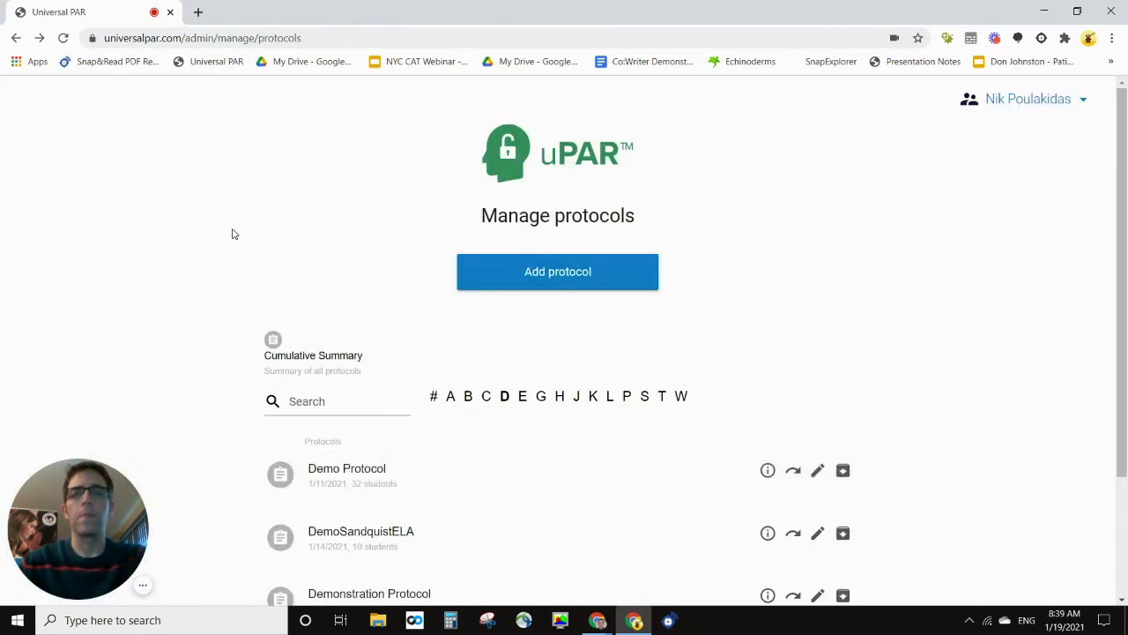